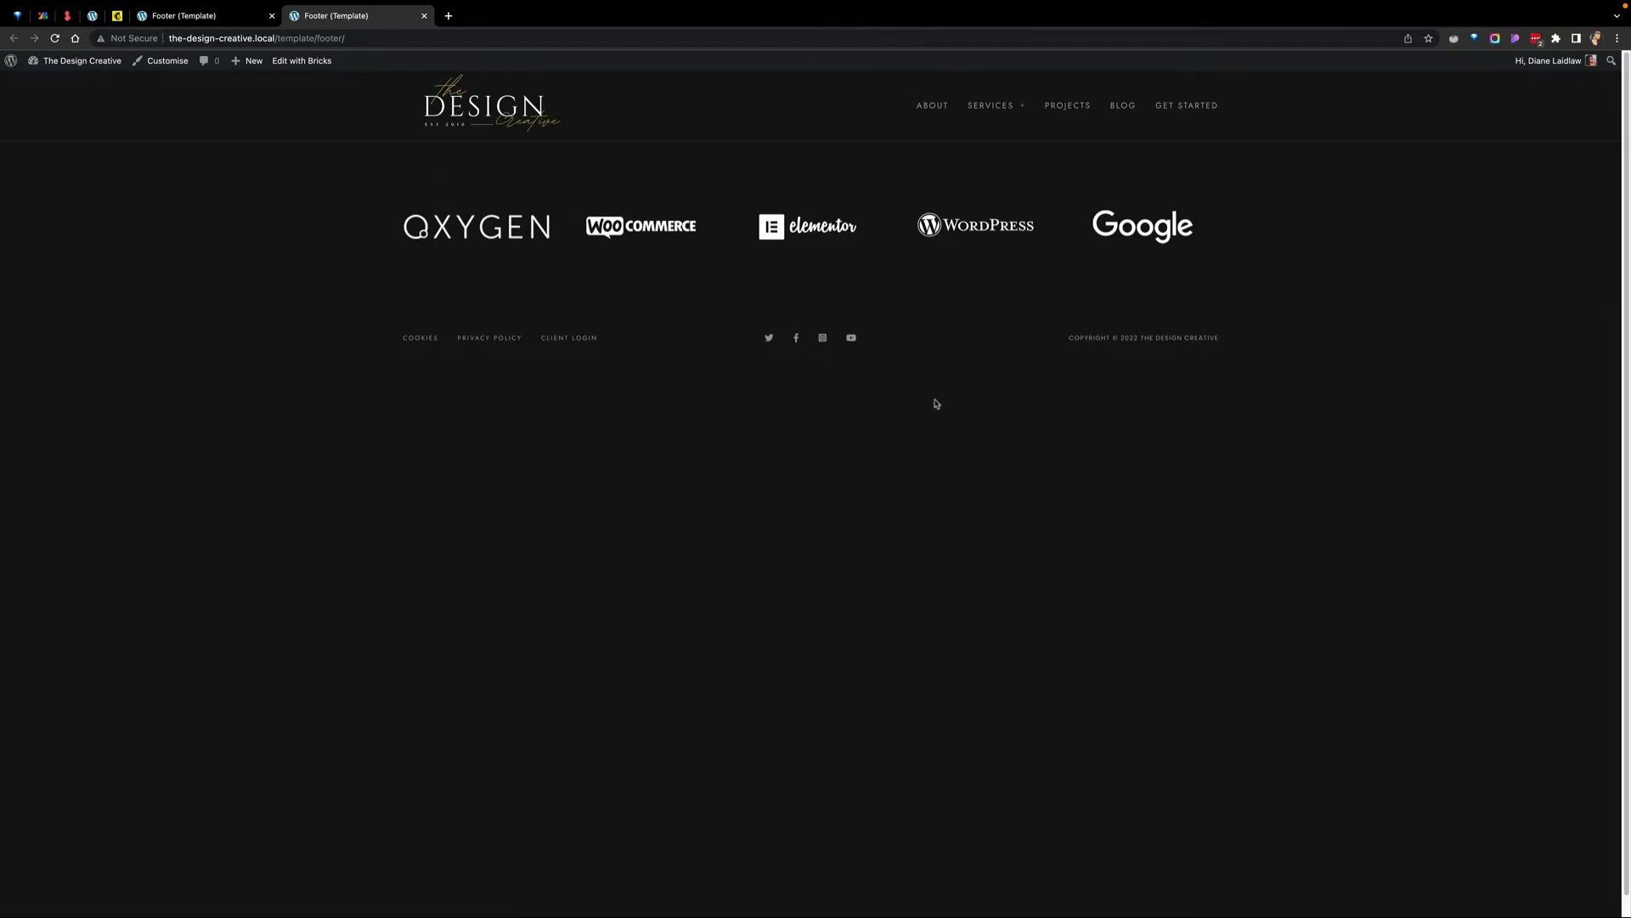
Step: Insert the Date > Current date dynamic tag after © in the footer copyright and save the template
{"action": "left_click", "coordinate": [185, 22]}
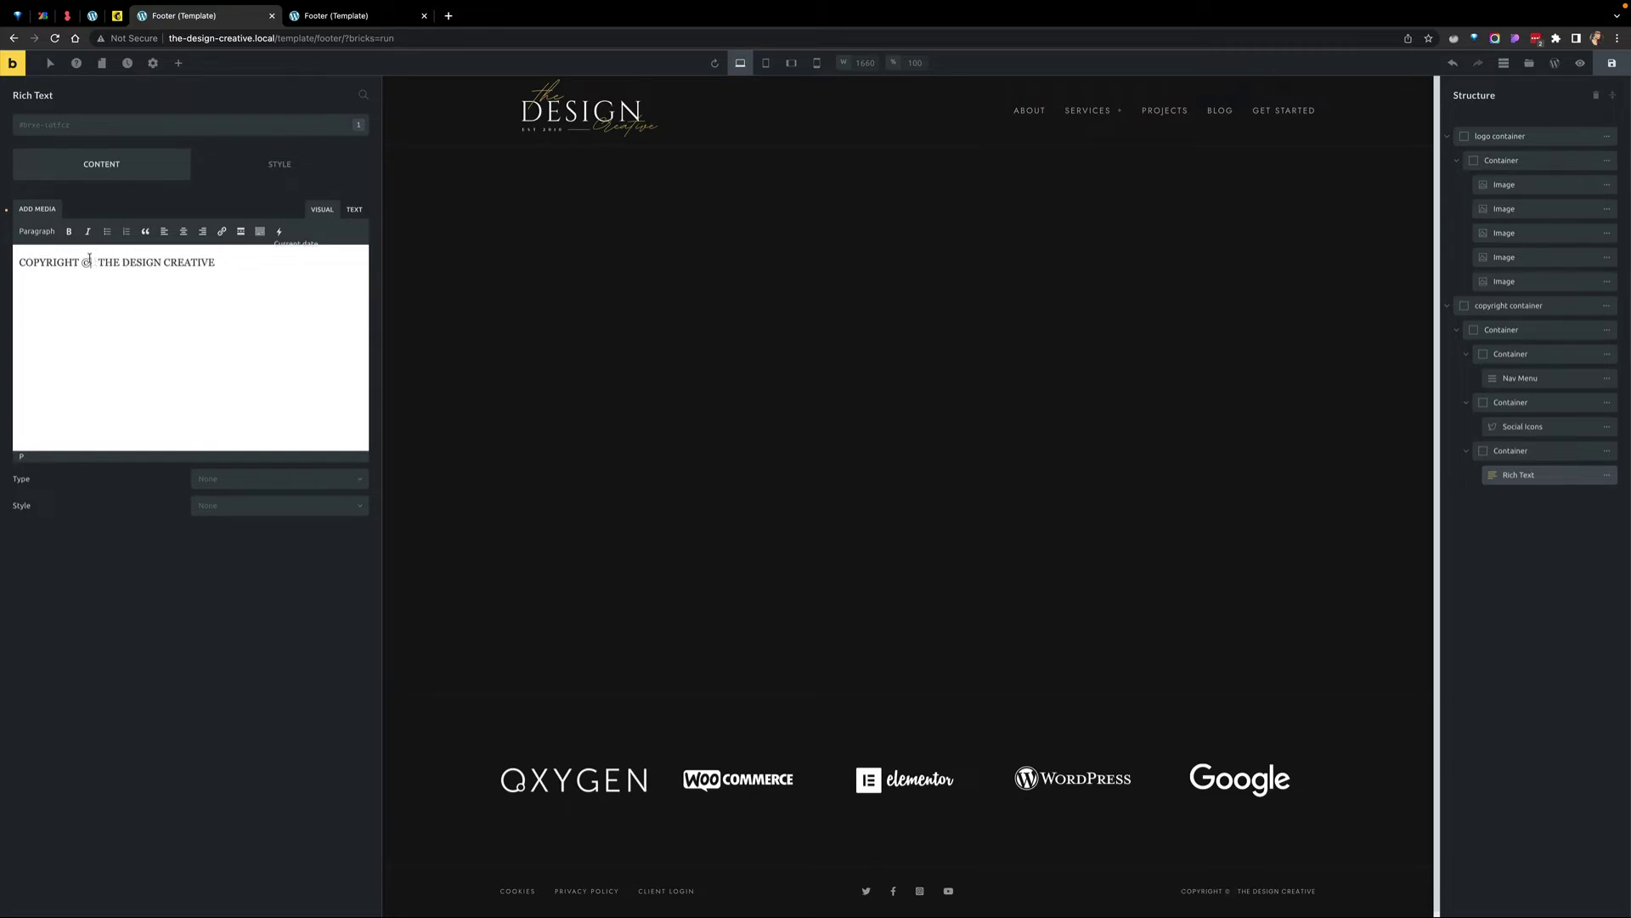
{"action": "left_click", "coordinate": [280, 232]}
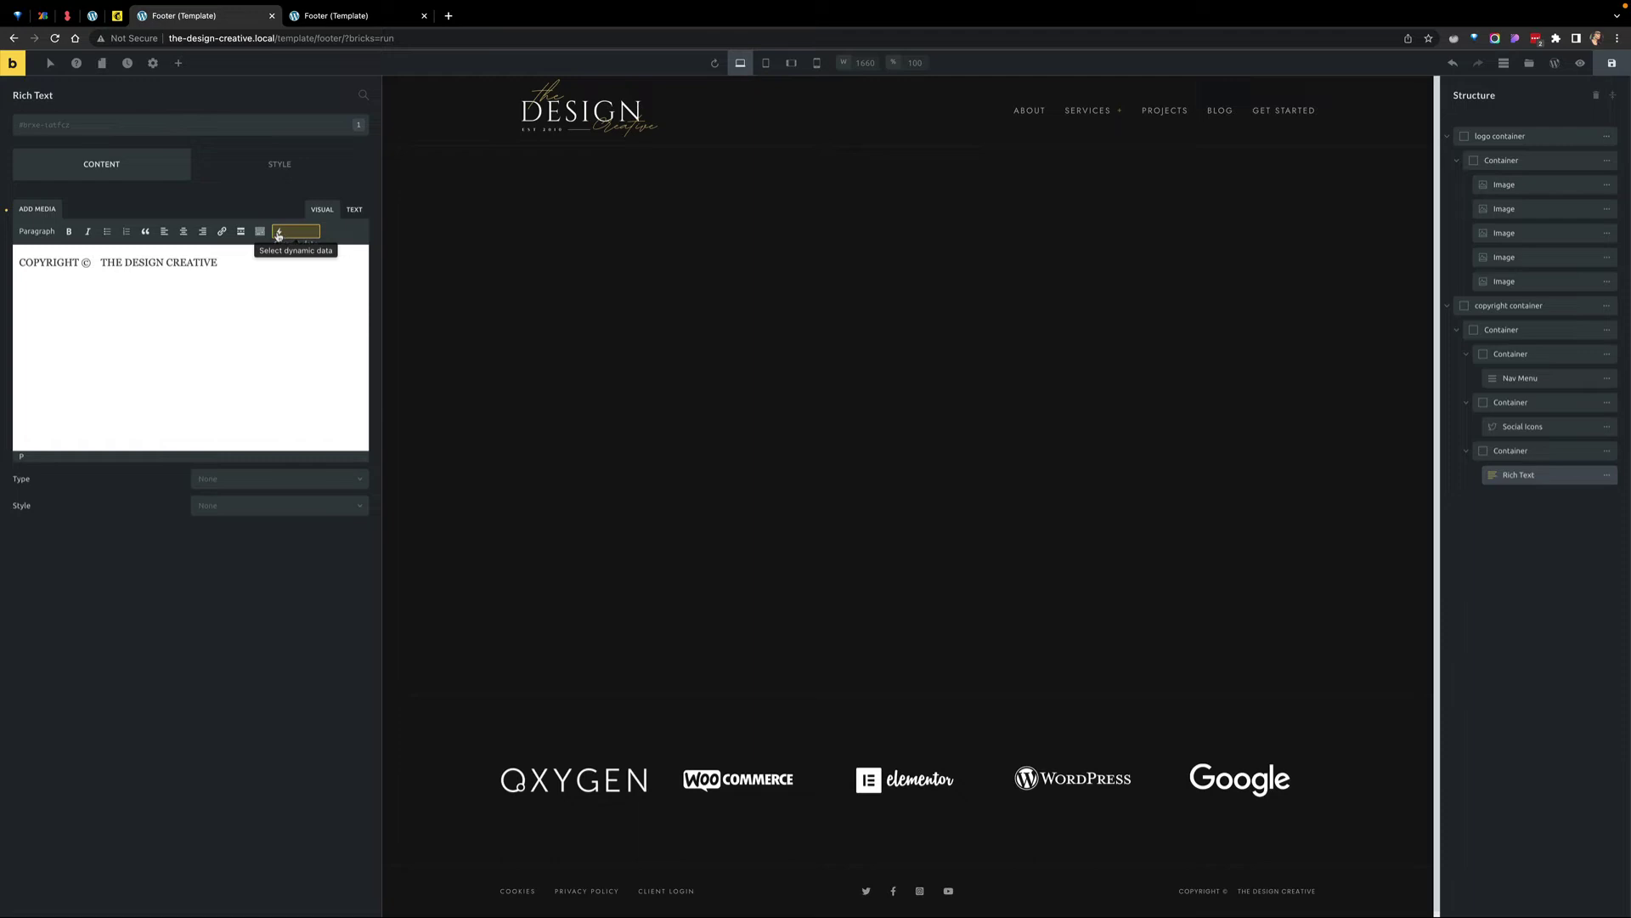
{"action": "left_click", "coordinate": [279, 235]}
{"action": "mouse_move", "coordinate": [306, 349]}
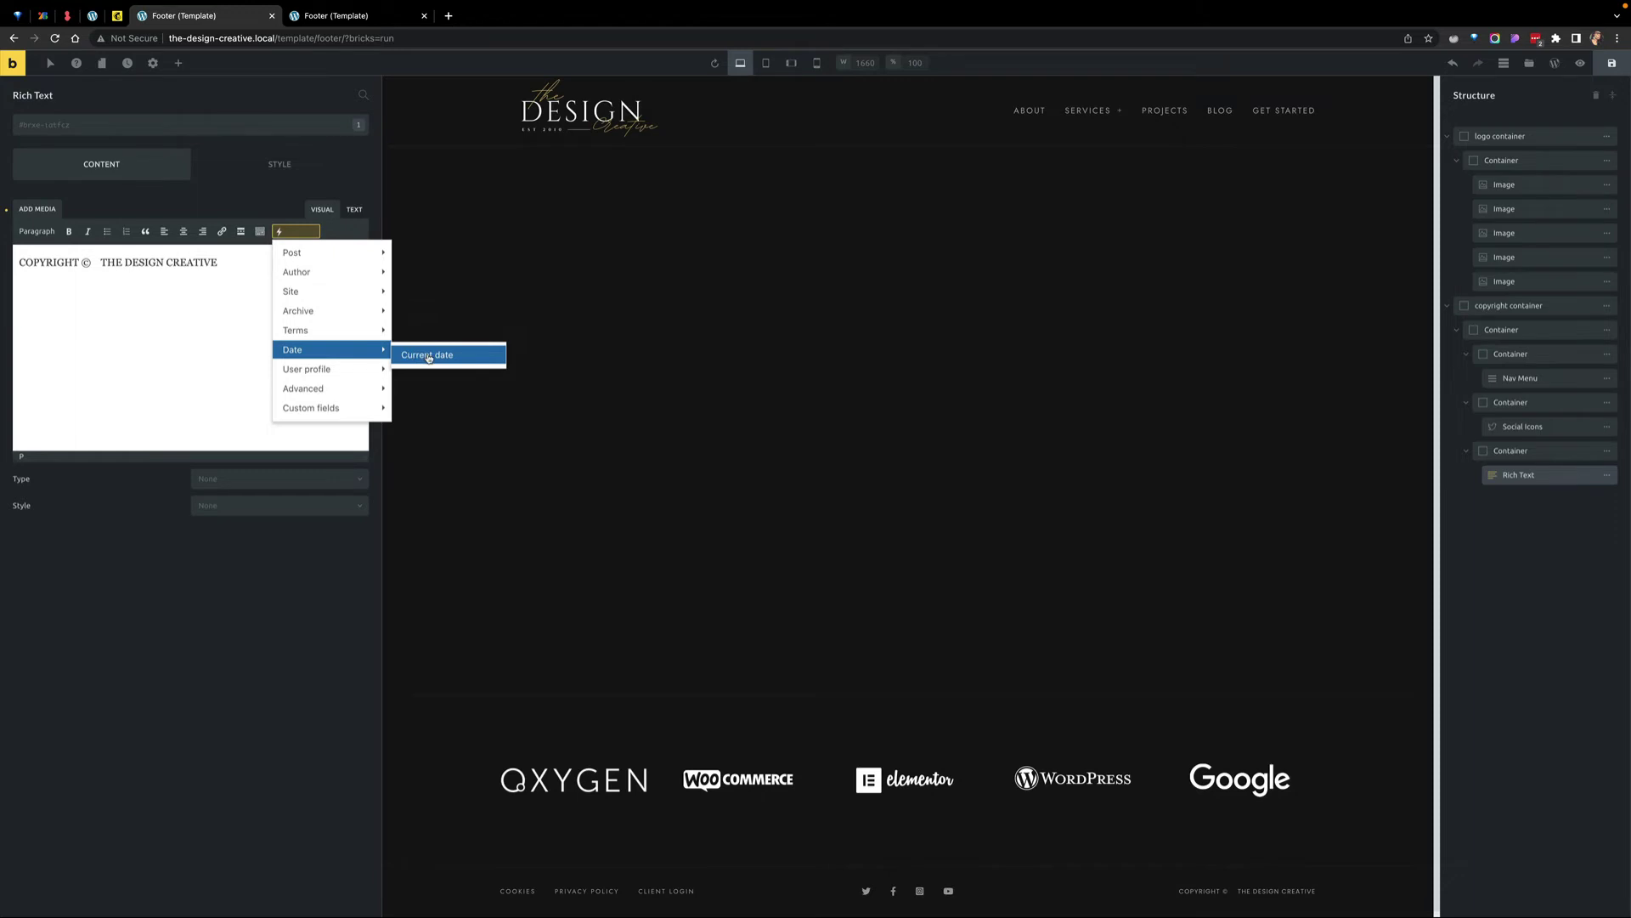
{"action": "left_click", "coordinate": [428, 357]}
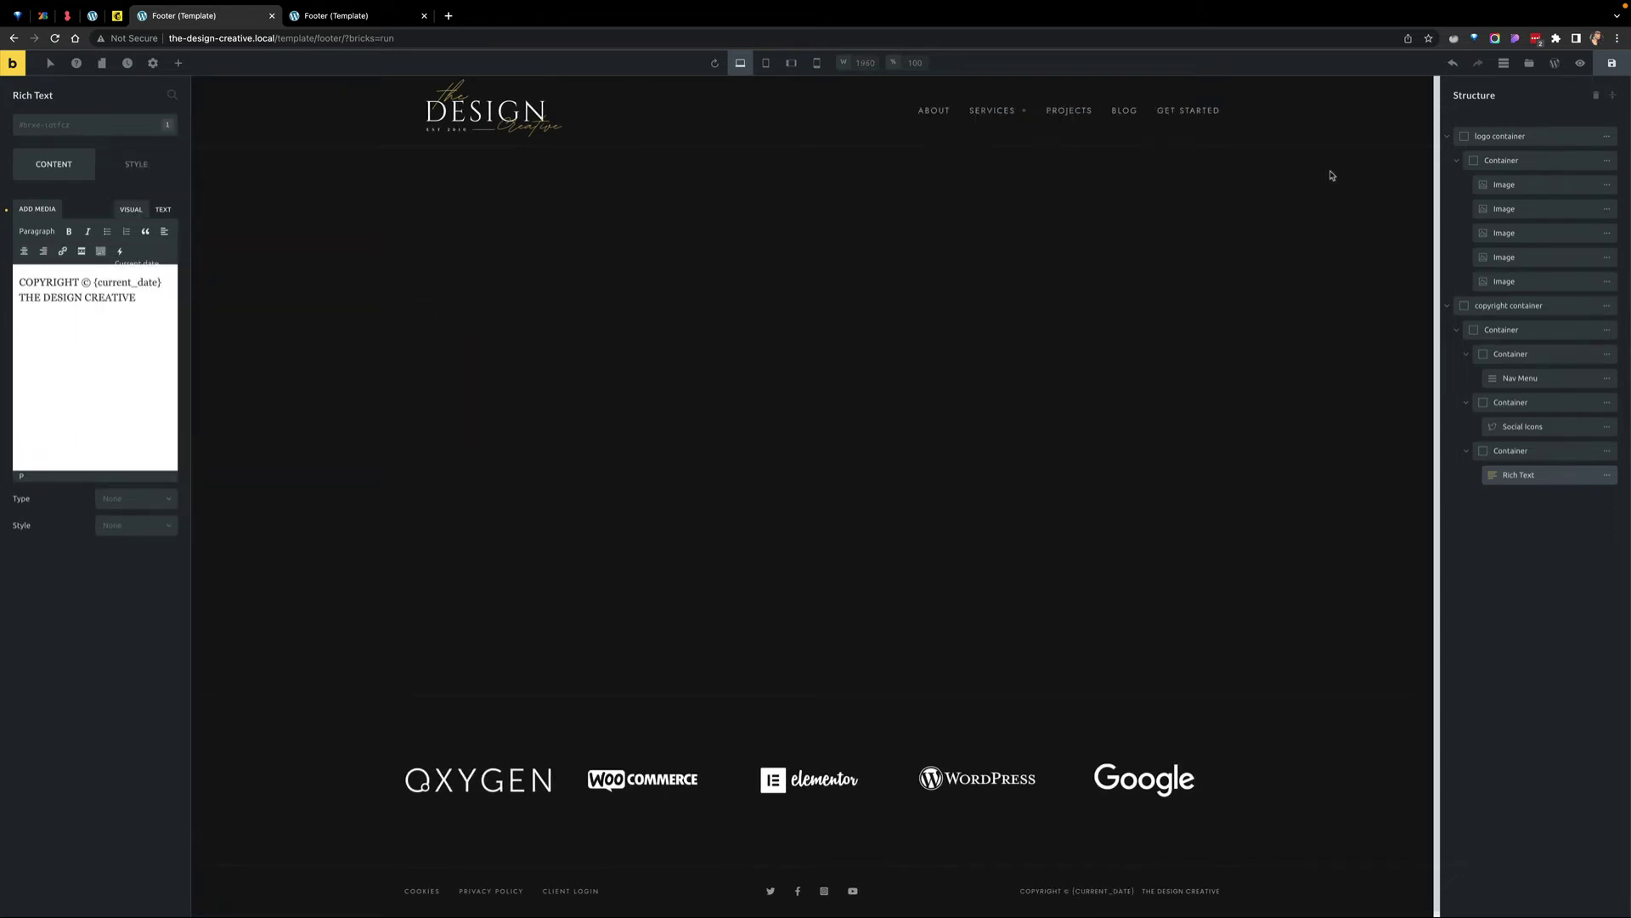
{"action": "left_click", "coordinate": [1611, 63]}
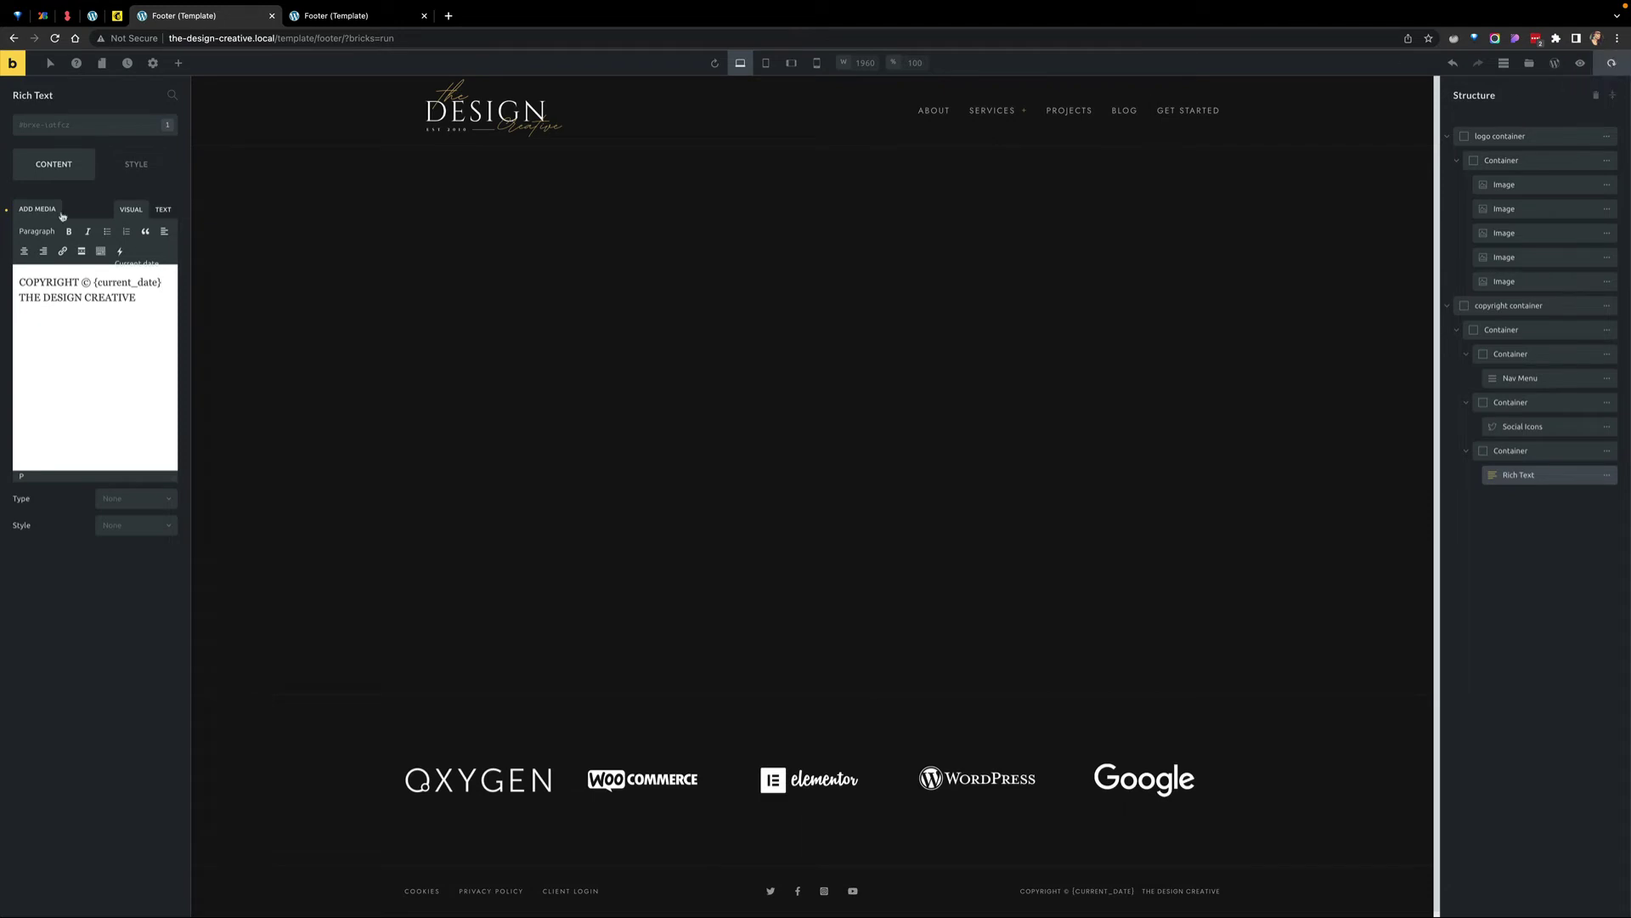
Step: Reload the live footer page to check the copyright date, then return to the Bricks editor
{"action": "left_click", "coordinate": [335, 15]}
{"action": "key", "text": "ctrl+r"}
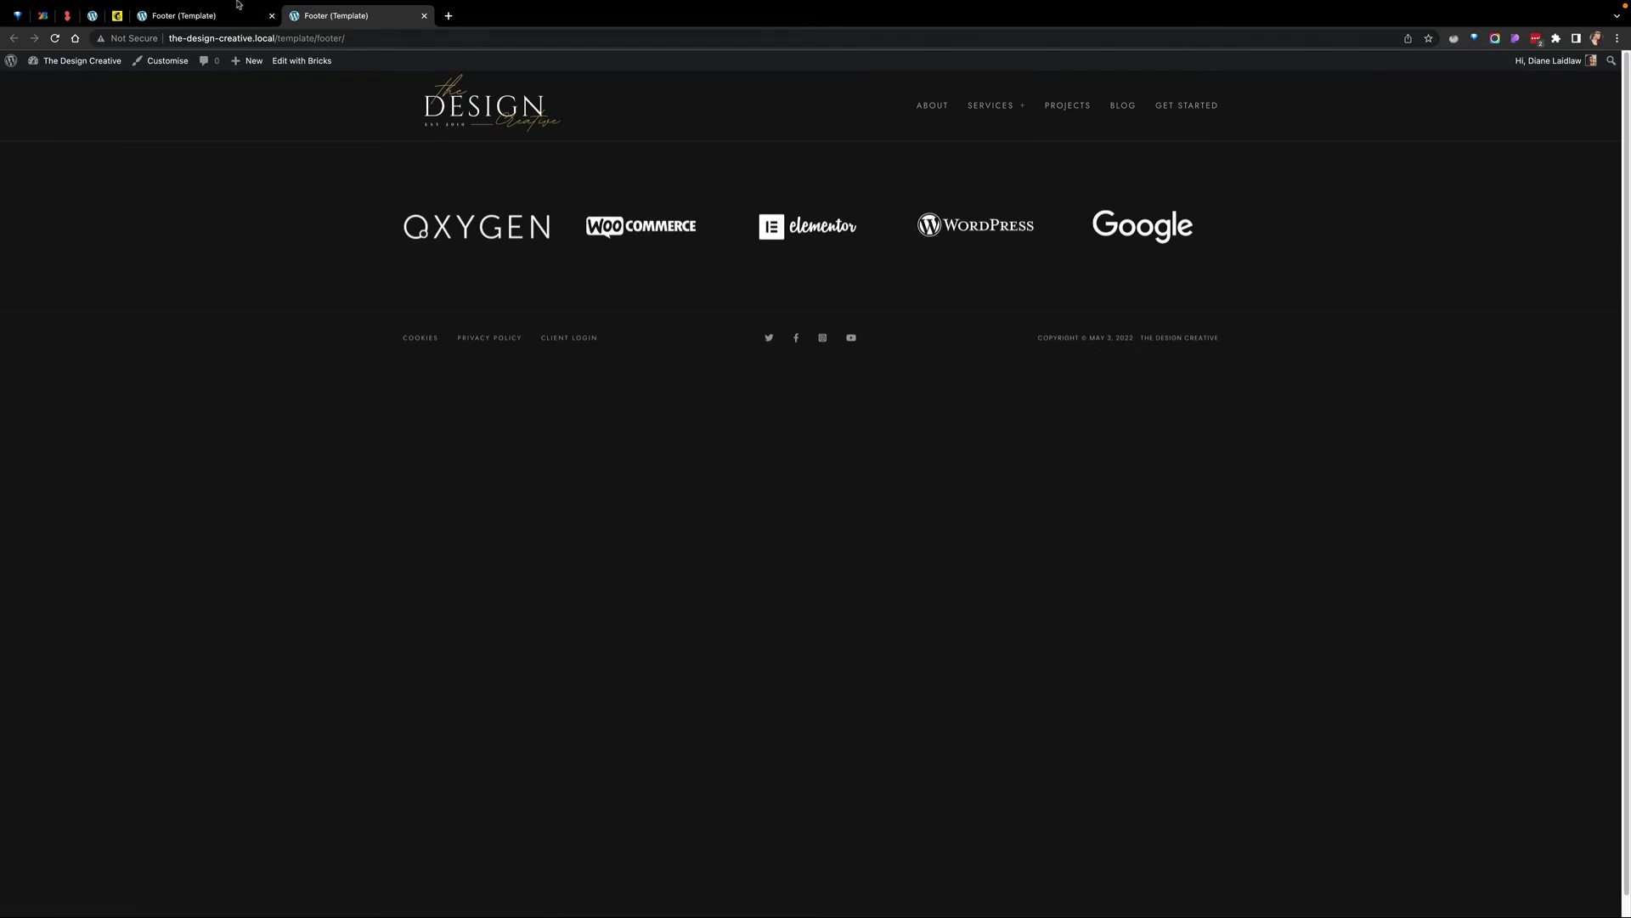
{"action": "left_click", "coordinate": [198, 15]}
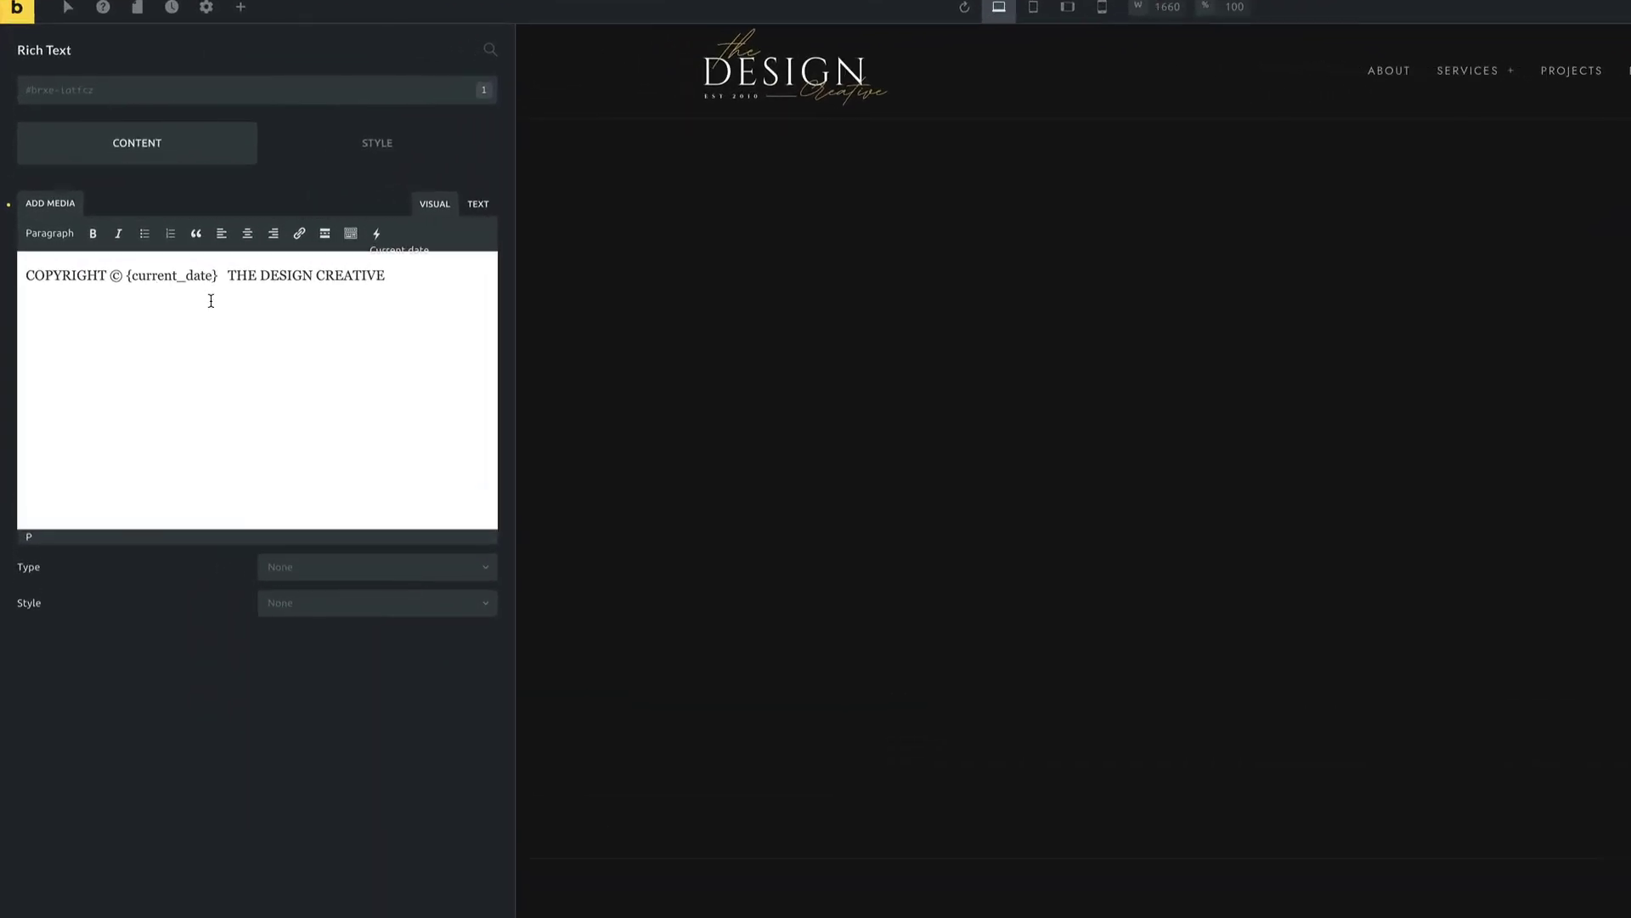
{"action": "type", "text": ":"}
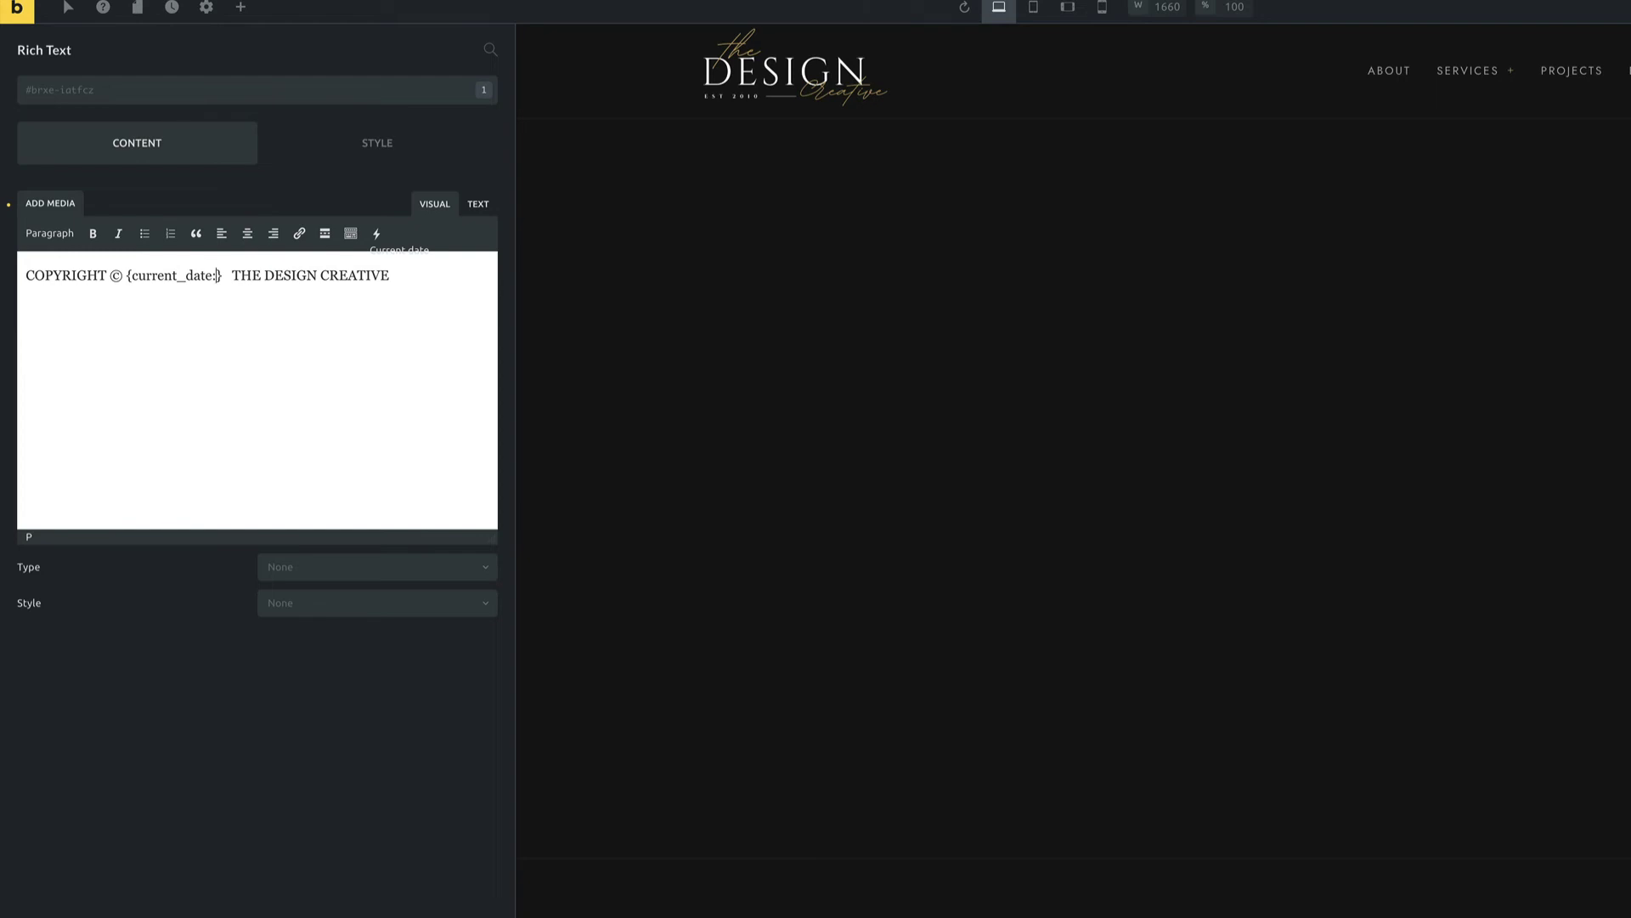
{"action": "type", "text": "Y"}
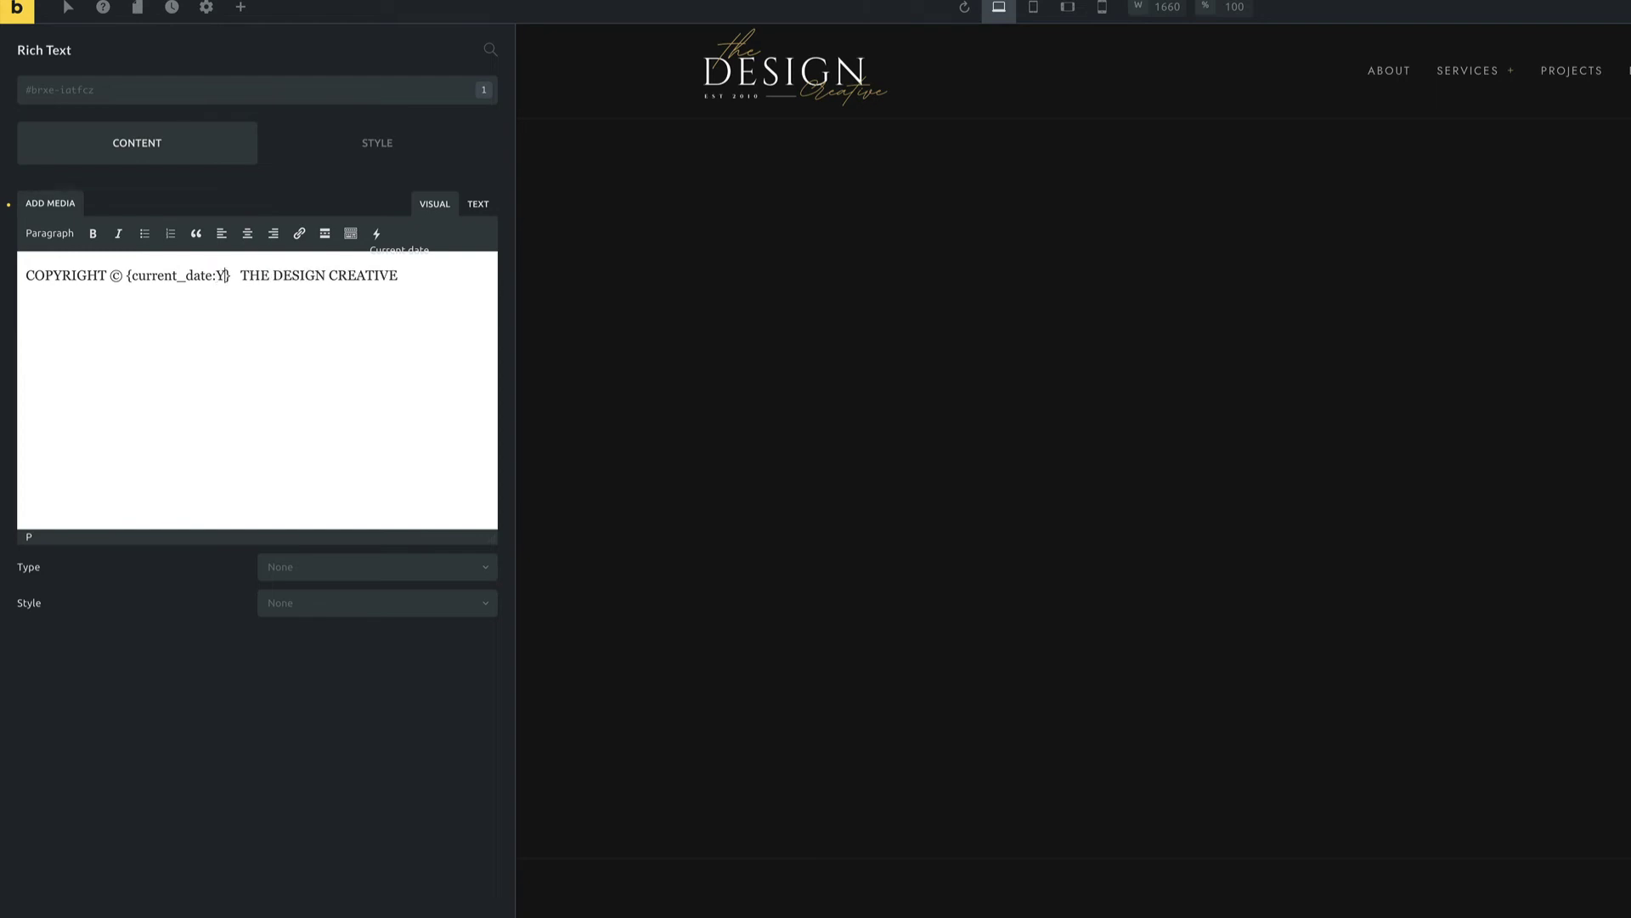